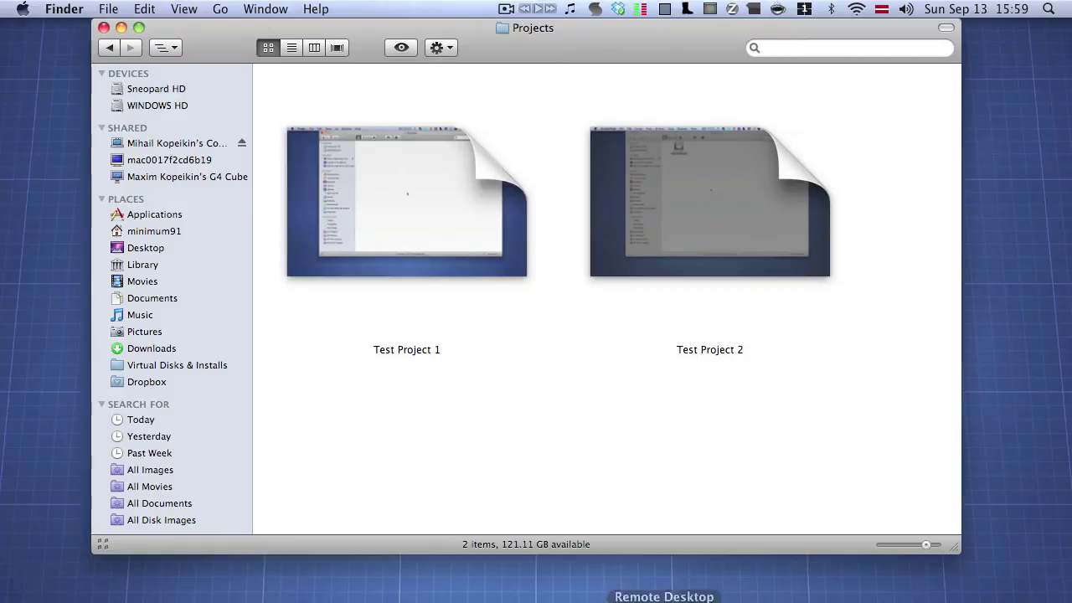
Open Test Project 1 in ScreenFlow and show its document media list.
left_click(725, 597)
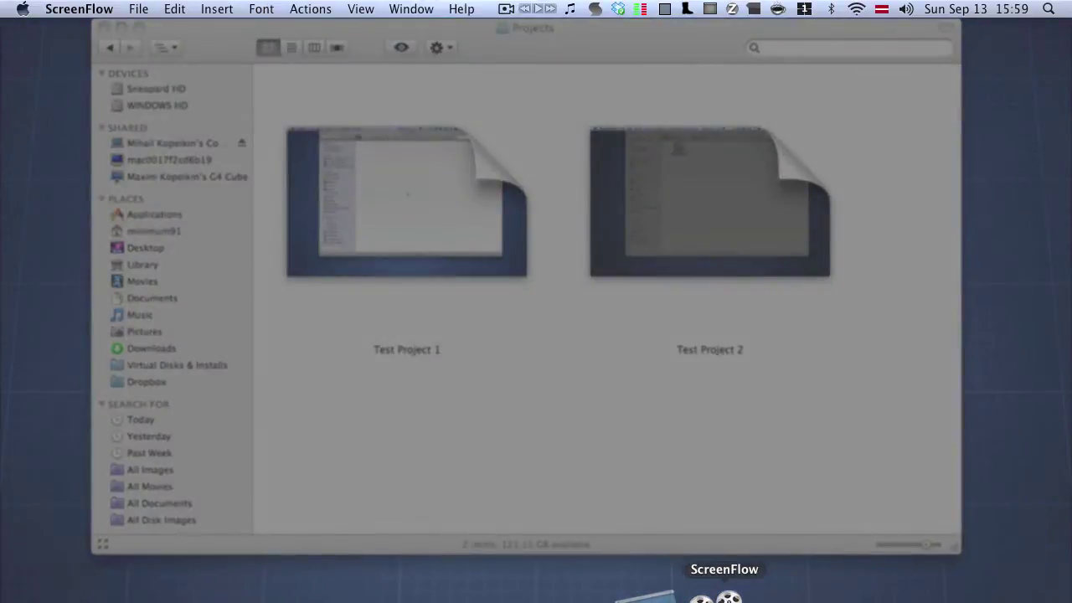
left_click(419, 199)
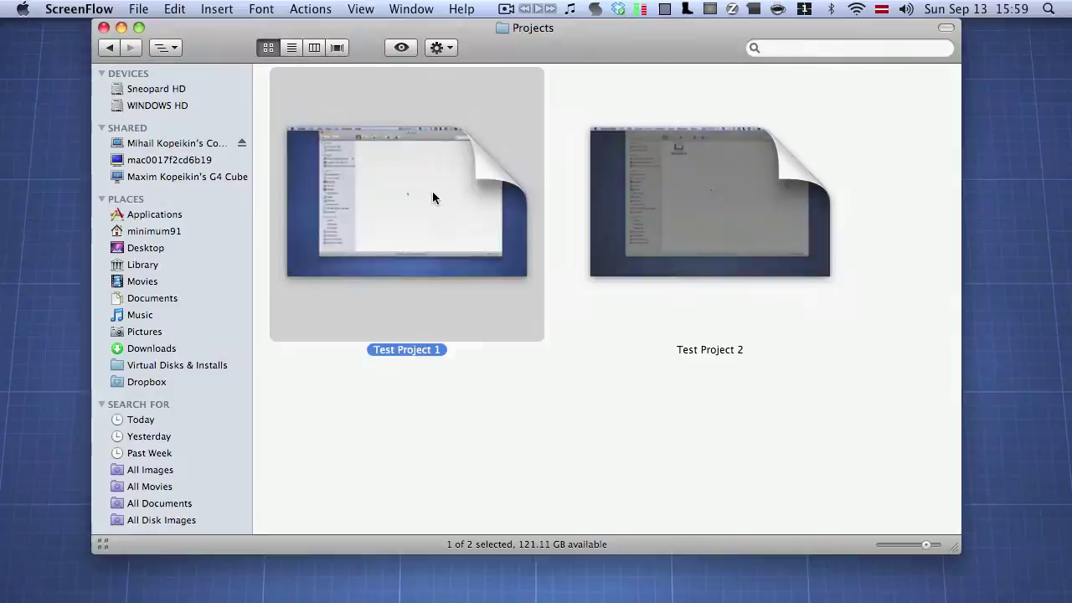
double_click(433, 192)
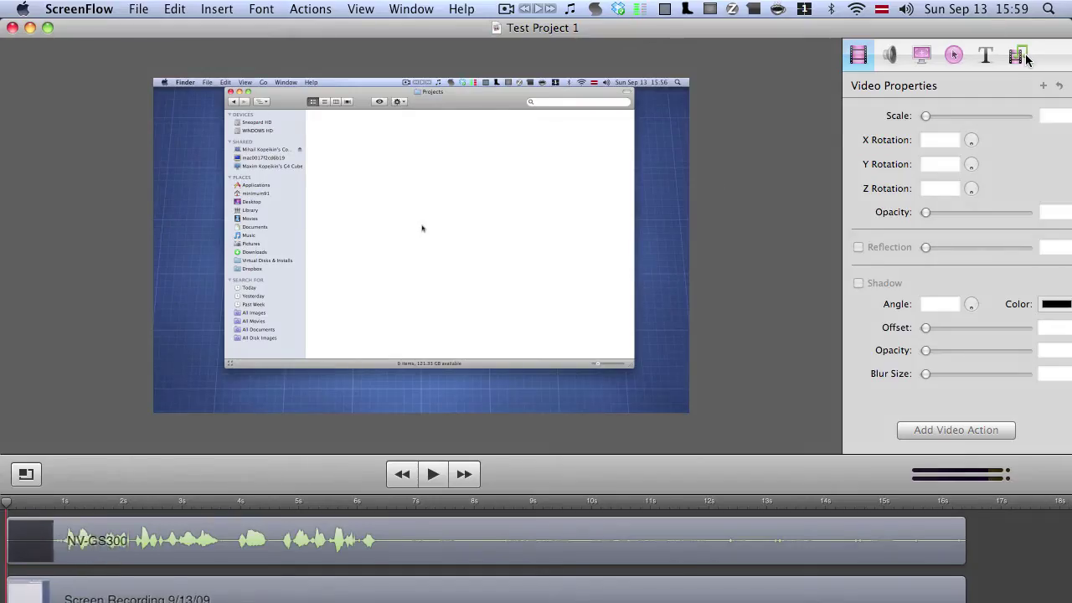
left_click(1019, 55)
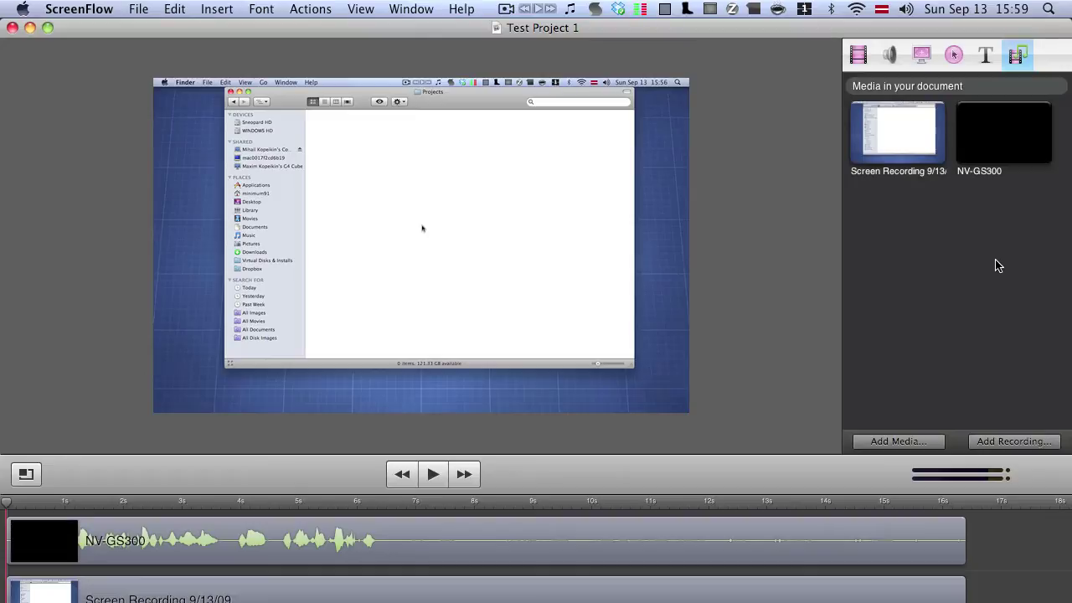
Try adding Test Project 2 to Test Project 1's media; dismiss the unrecognized-format alert.
key("F9")
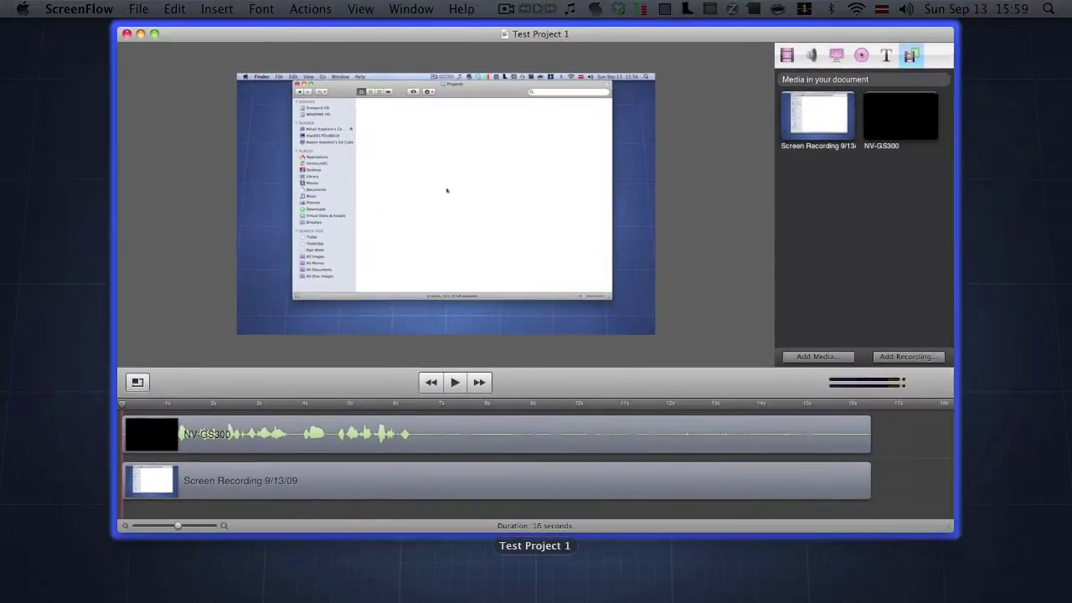
left_click(707, 185)
left_click_drag(712, 185, 1010, 208)
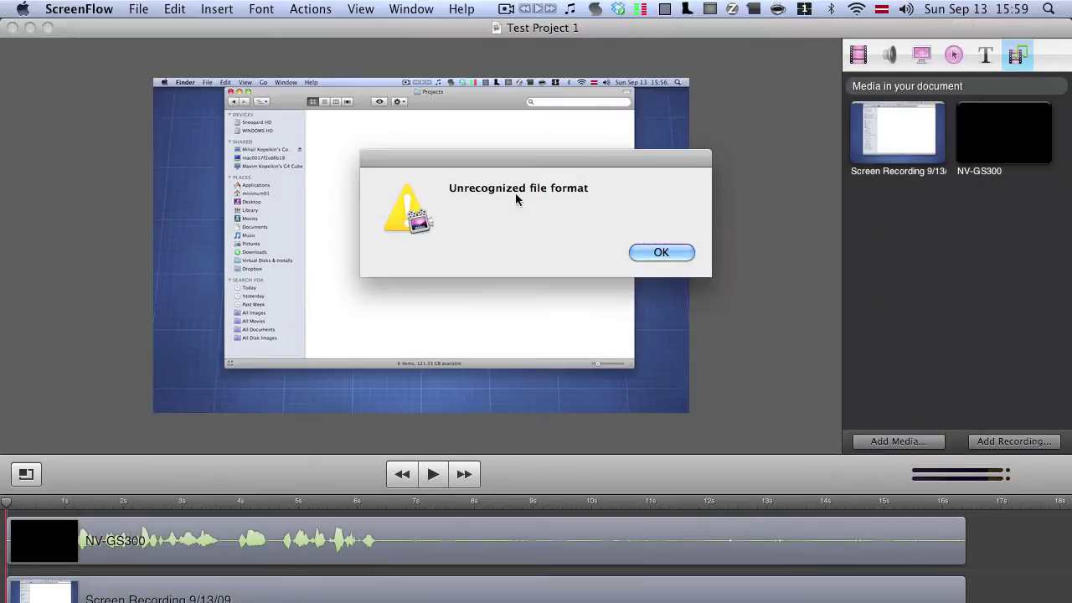
left_click(646, 250)
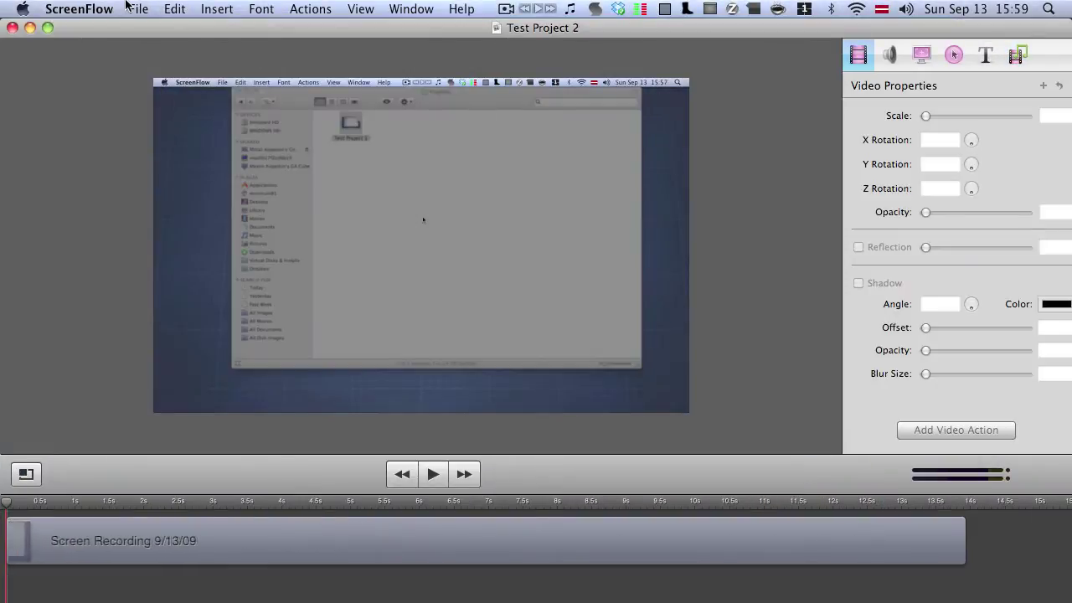
Select the Screen Recording clip in Test Project 2's timeline.
left_click(134, 8)
left_click(147, 8)
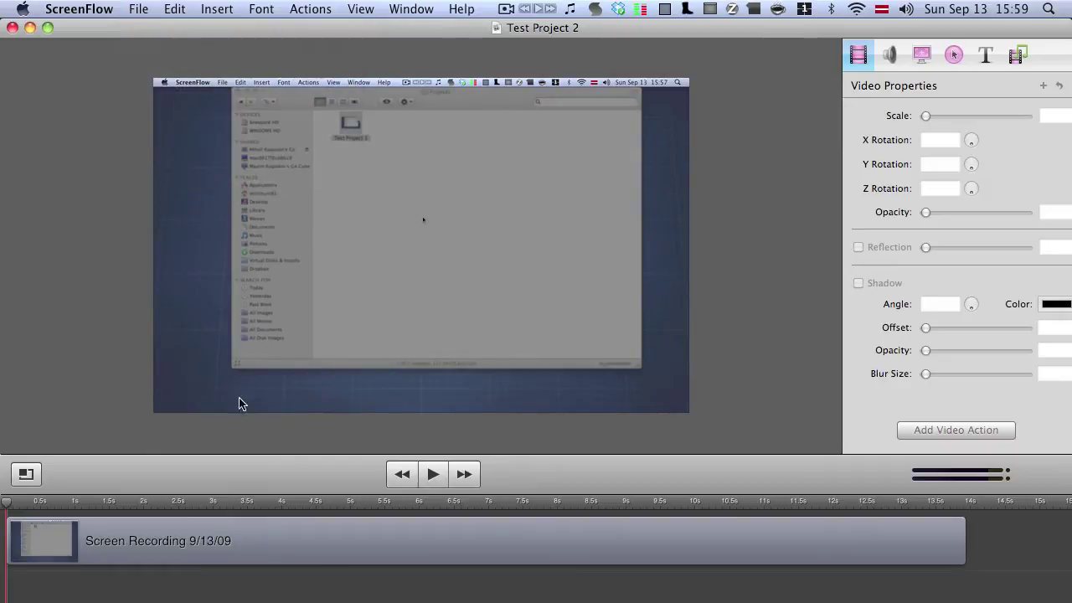
left_click(262, 544)
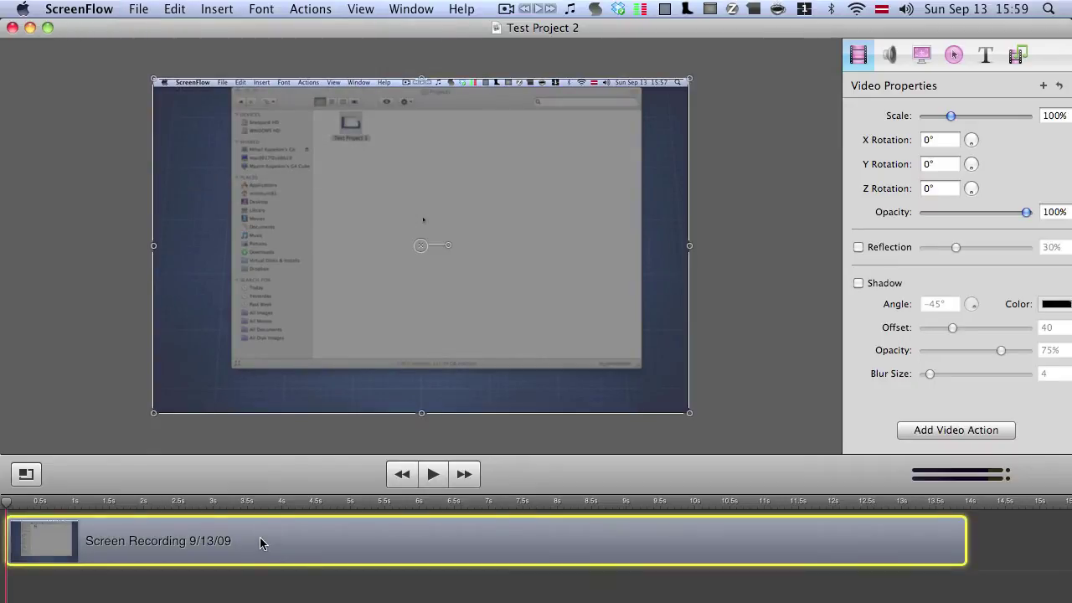
Switch between the project windows with Exposé, ending with Test Project 2 in front.
key("F10")
left_click(566, 145)
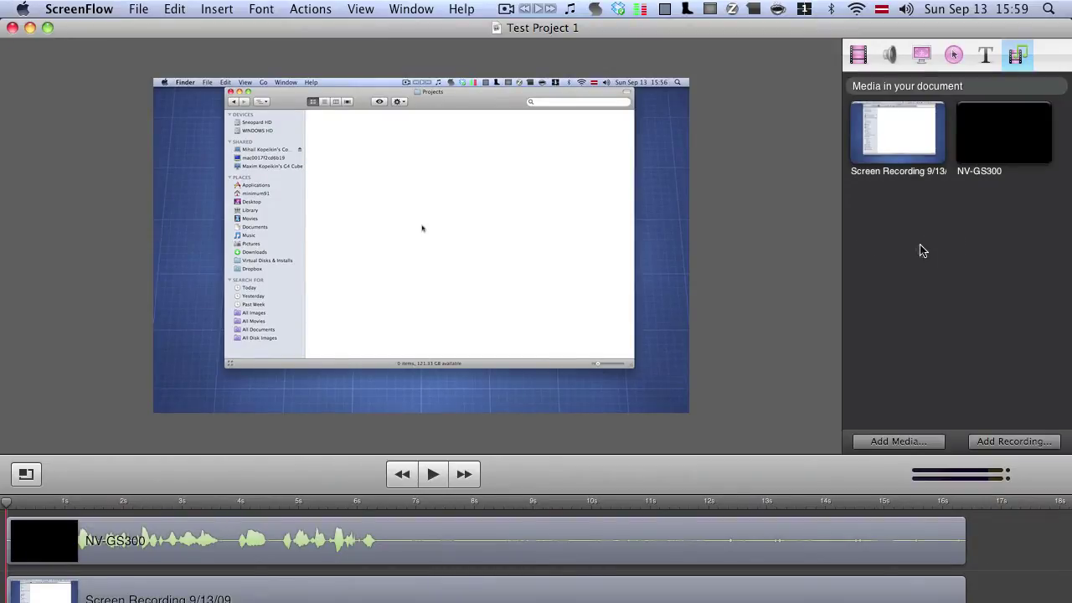
key("F10")
left_click(638, 358)
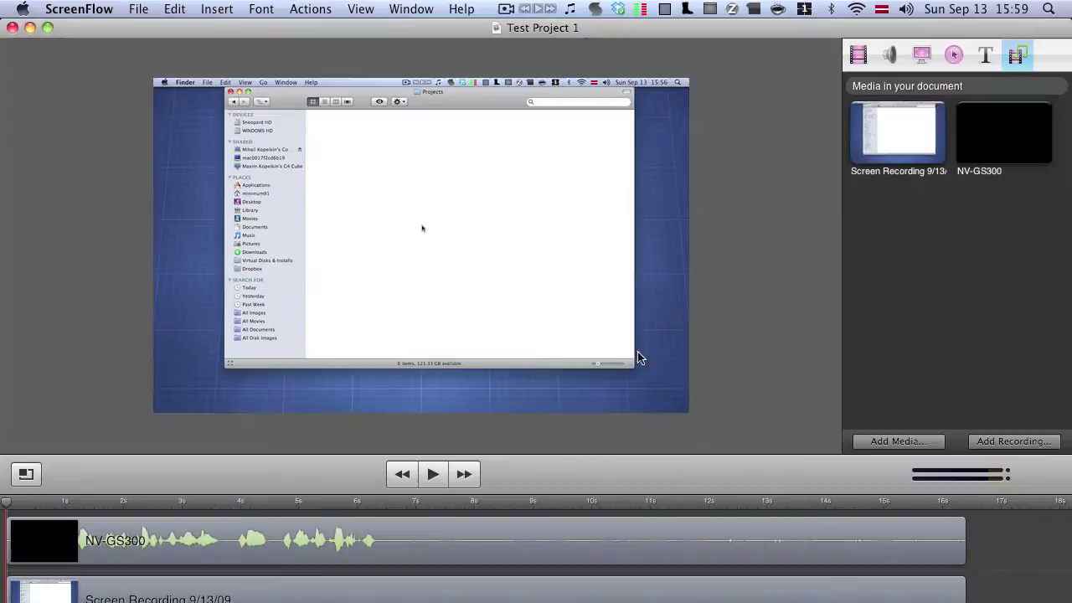
key("F10")
left_click(580, 127)
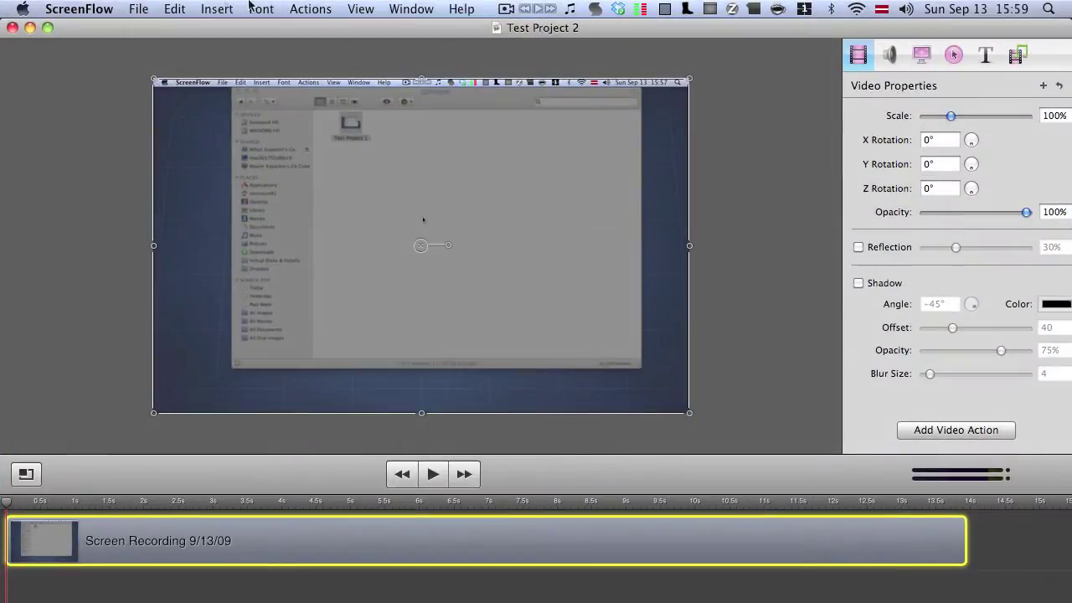
left_click(139, 8)
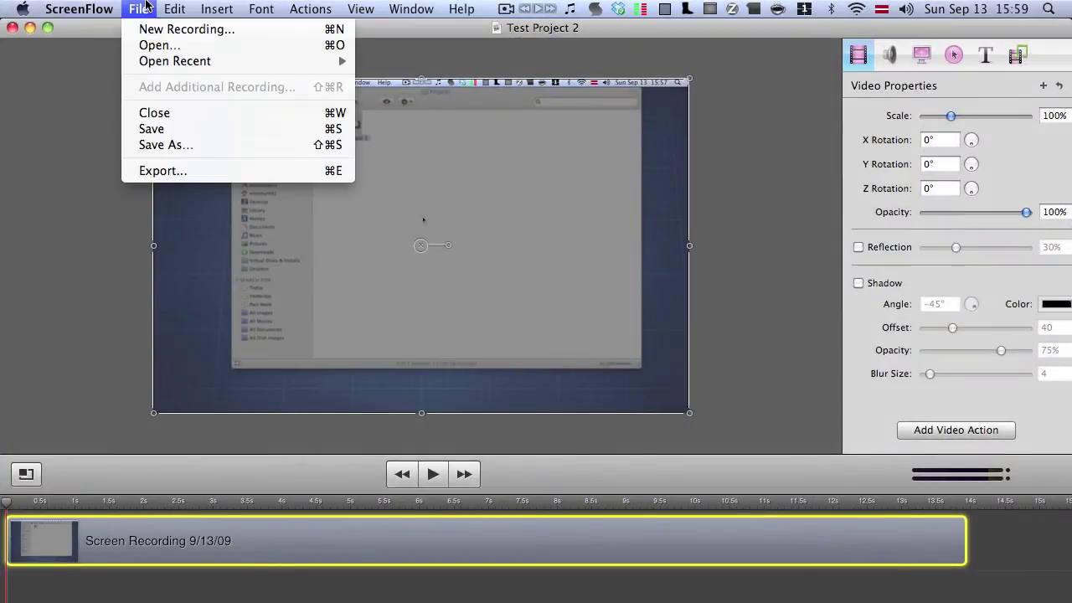
left_click(203, 170)
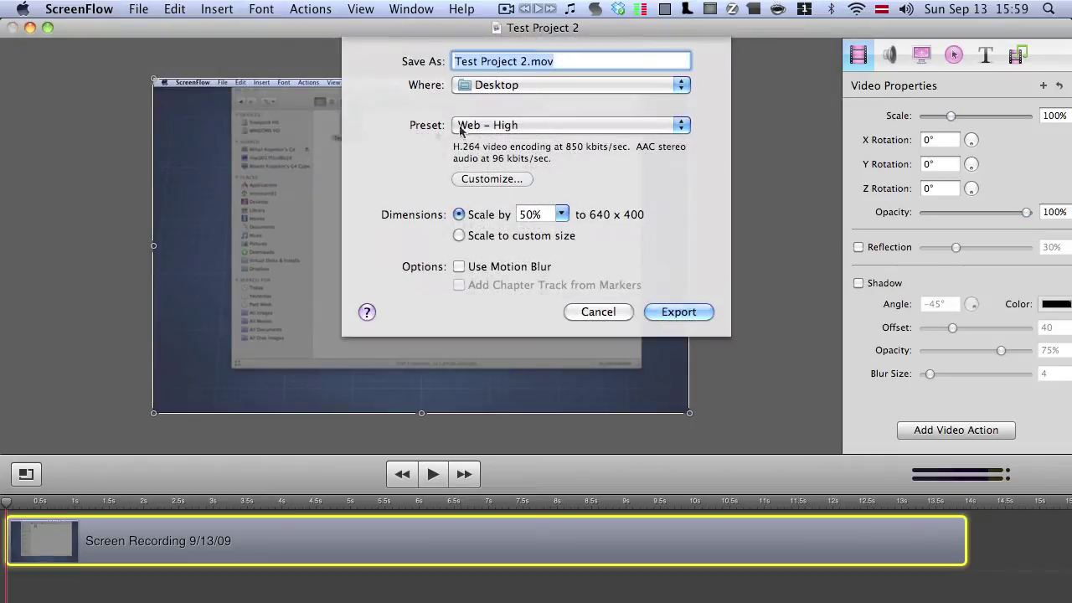
left_click(461, 126)
left_click(508, 221)
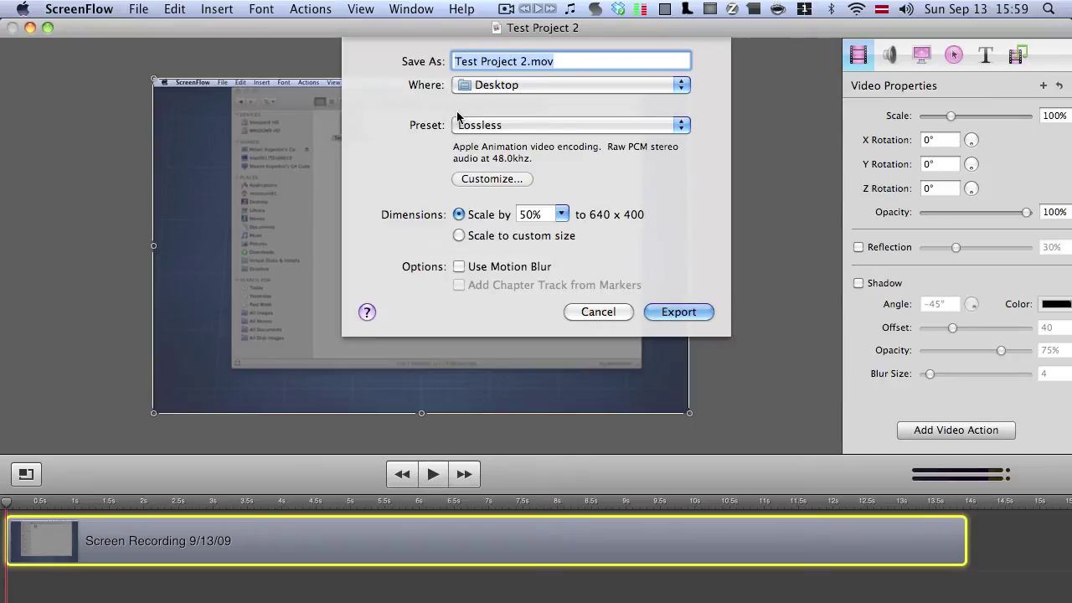
left_click(599, 312)
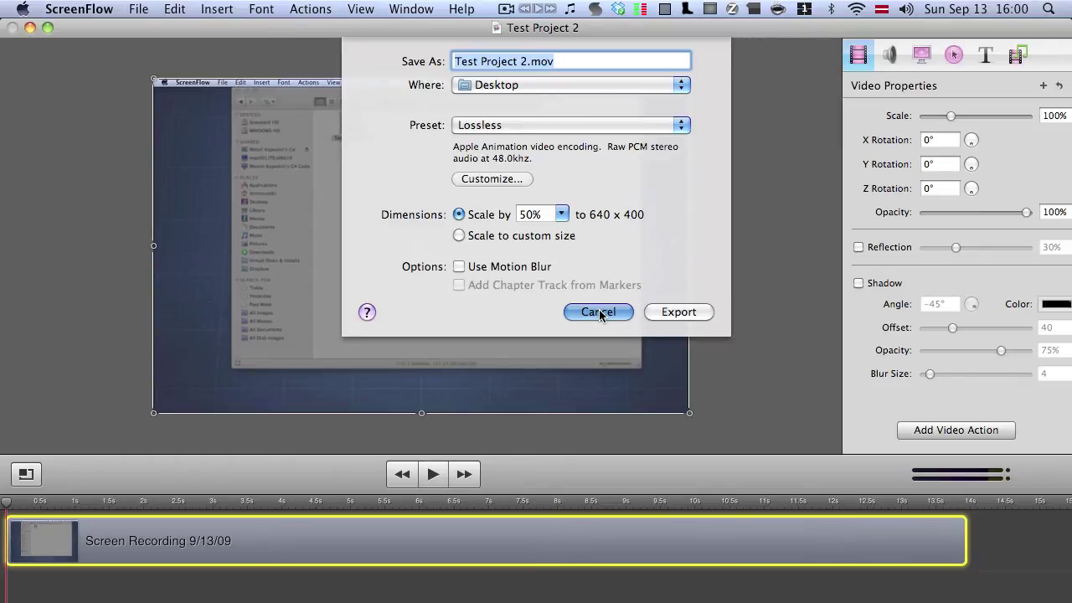
left_click(599, 311)
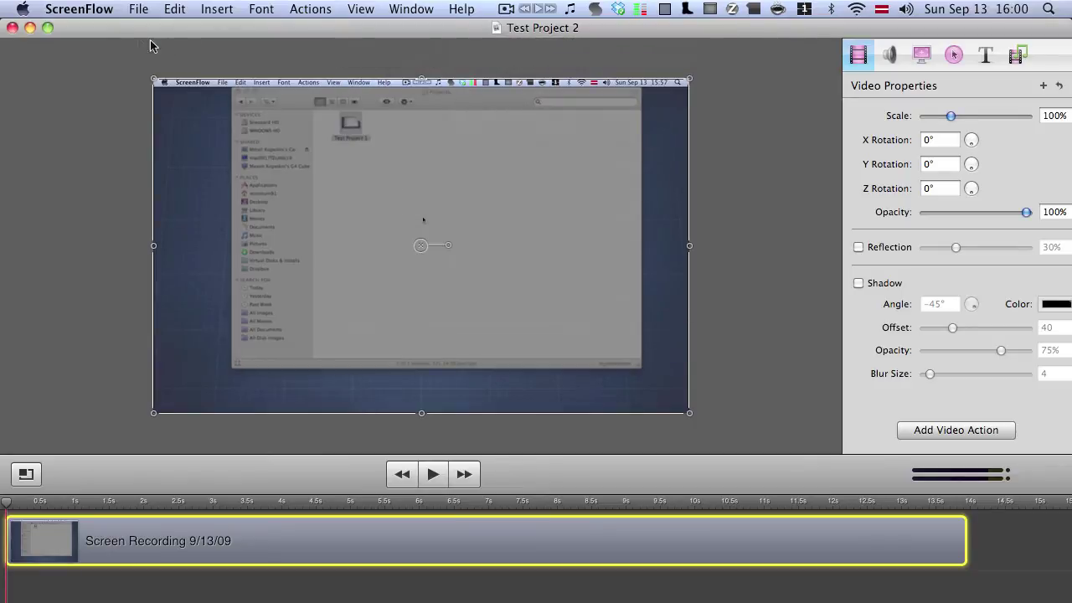
Close Test Project 2, reopen Test Project 1 and inspect its screen recording and NV-GS300 media.
left_click(12, 28)
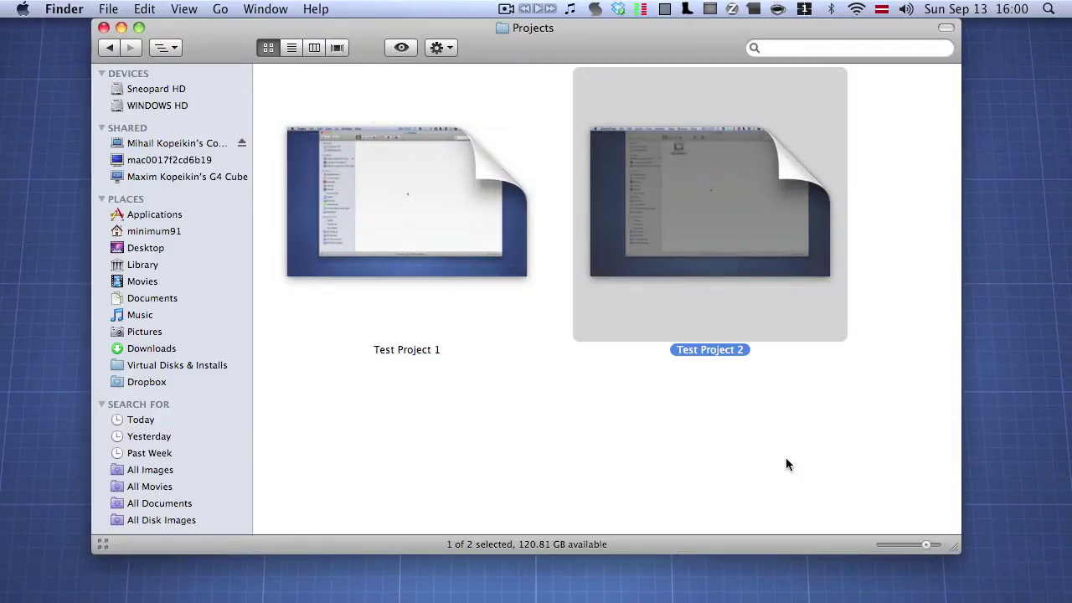
left_click_drag(443, 370, 387, 203)
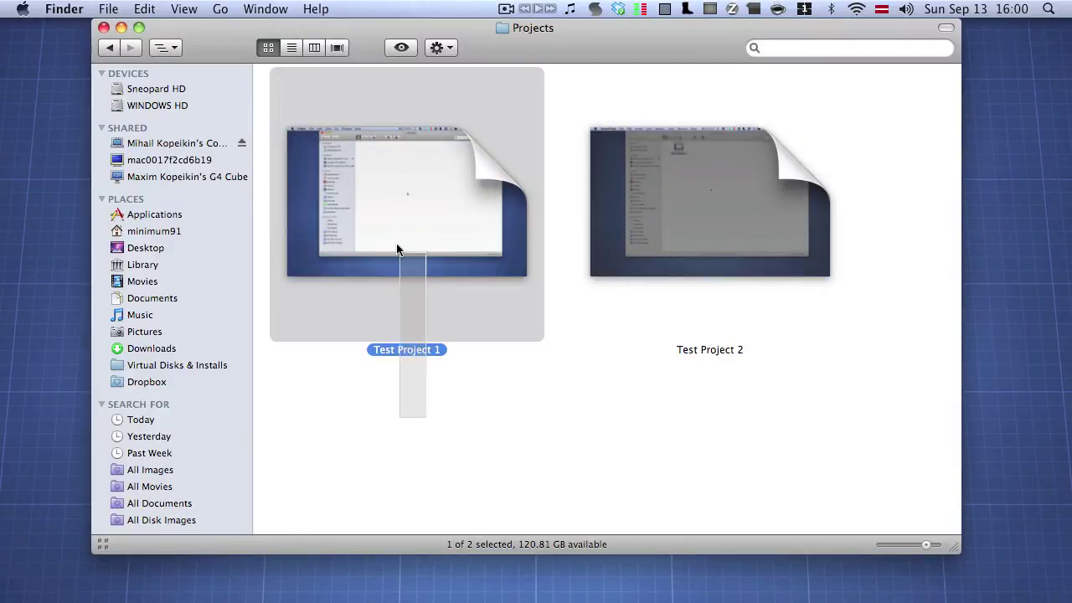
double_click(389, 201)
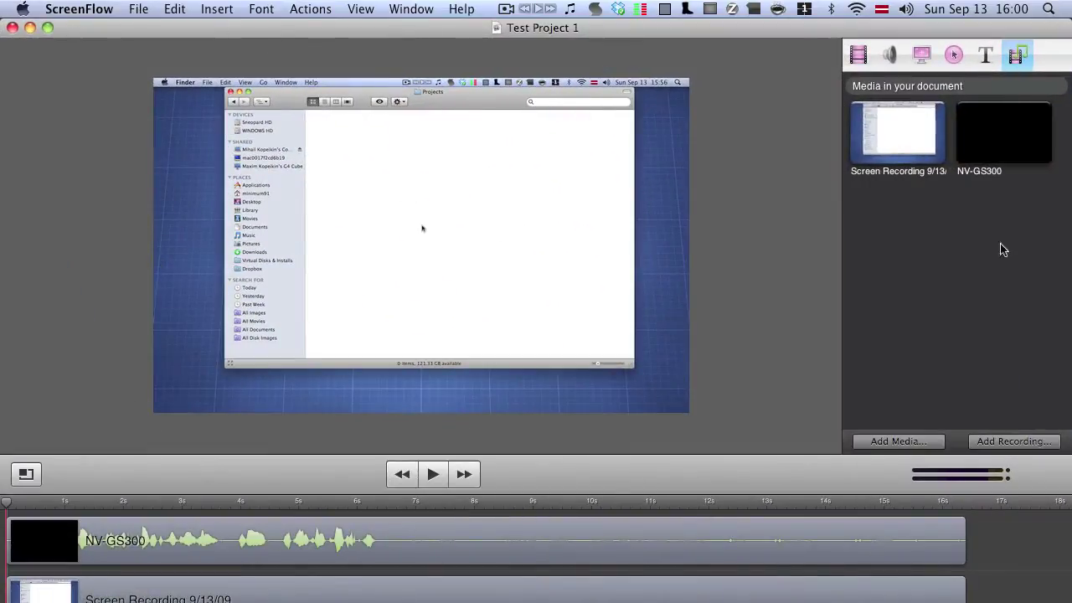
left_click(886, 119)
left_click(1002, 138)
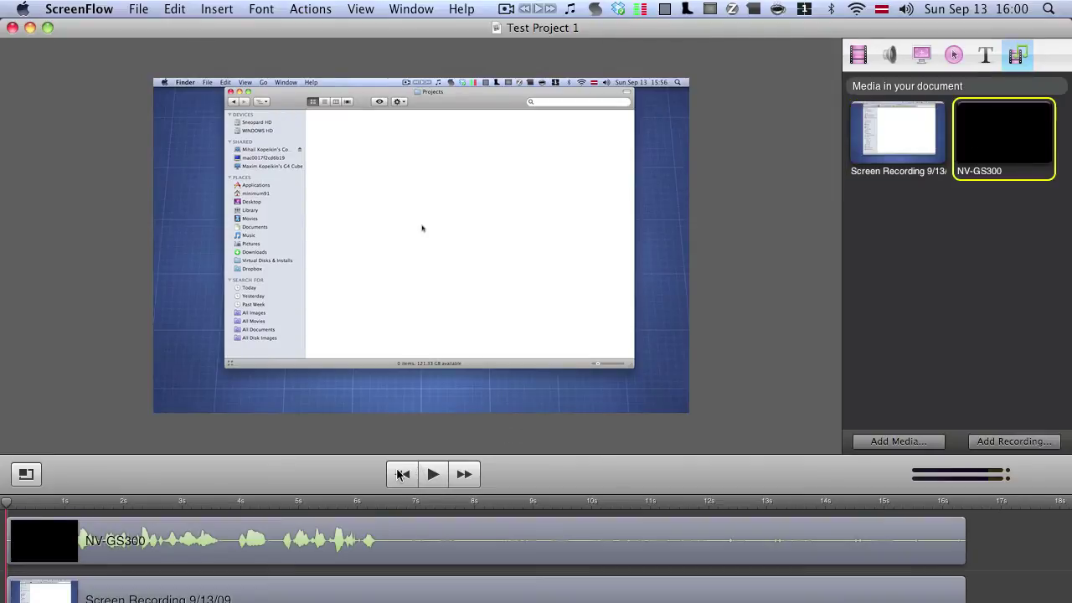
Play Test Project 1's preview, scrubbing ahead and pausing where the window minimises (~14.8 s).
left_click(161, 504)
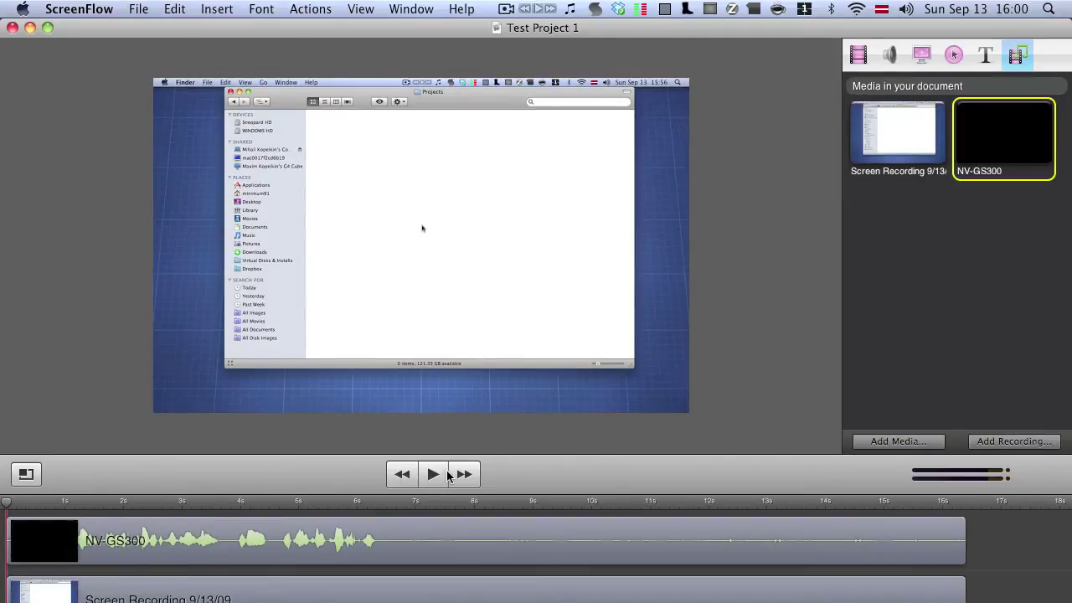
left_click(434, 474)
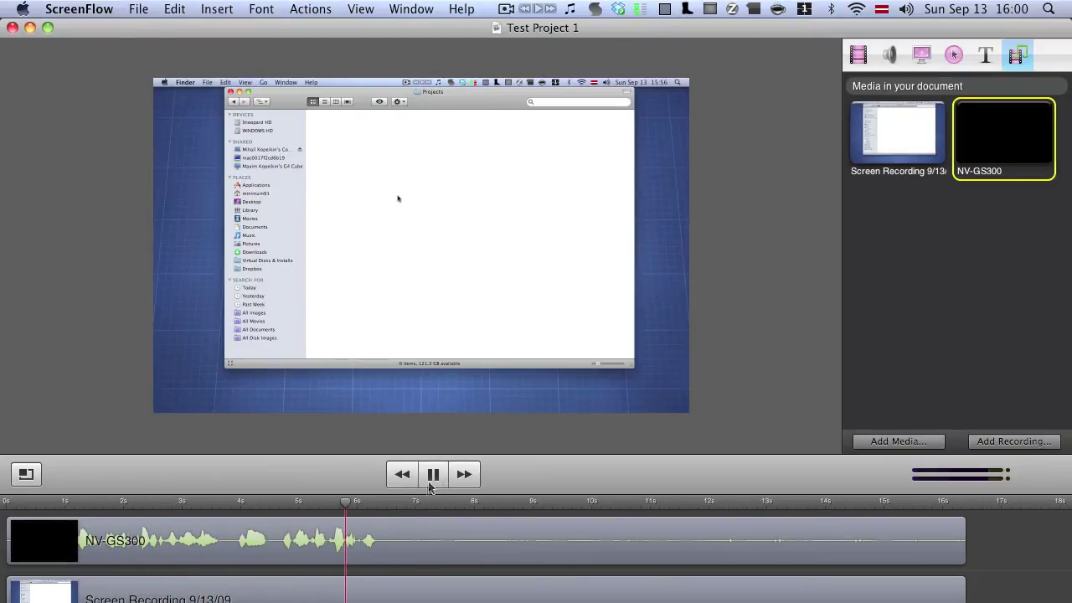
mouse_move(477, 503)
left_mouse_down()
mouse_move(899, 497)
mouse_move(698, 491)
mouse_move(865, 493)
left_mouse_up()
left_click(893, 239)
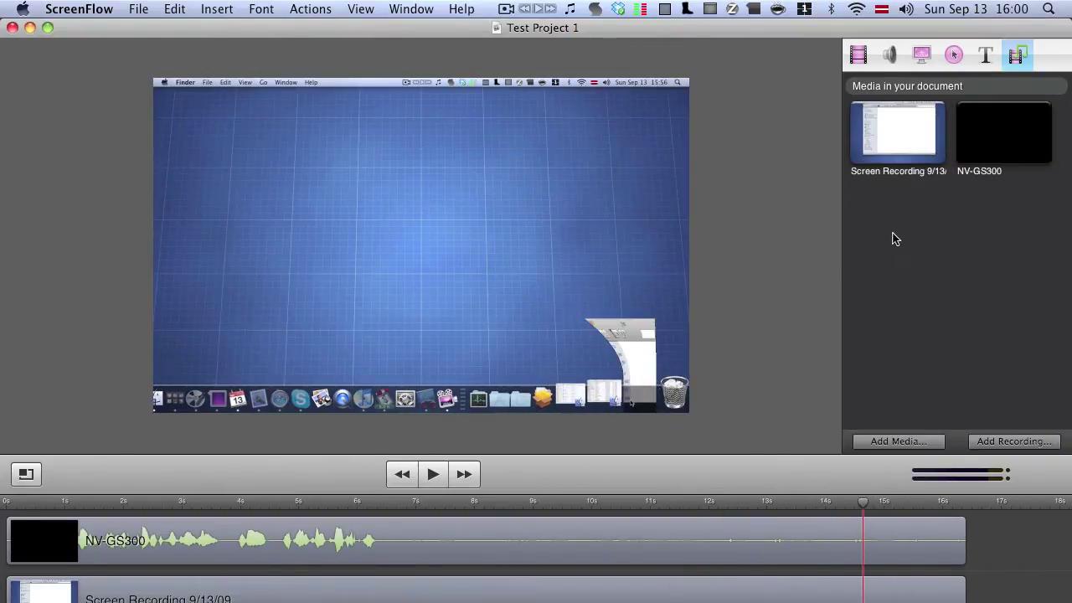
Show Package Contents of Test Project 2 from its context menu in the Projects window.
left_click(124, 593)
left_click(642, 155)
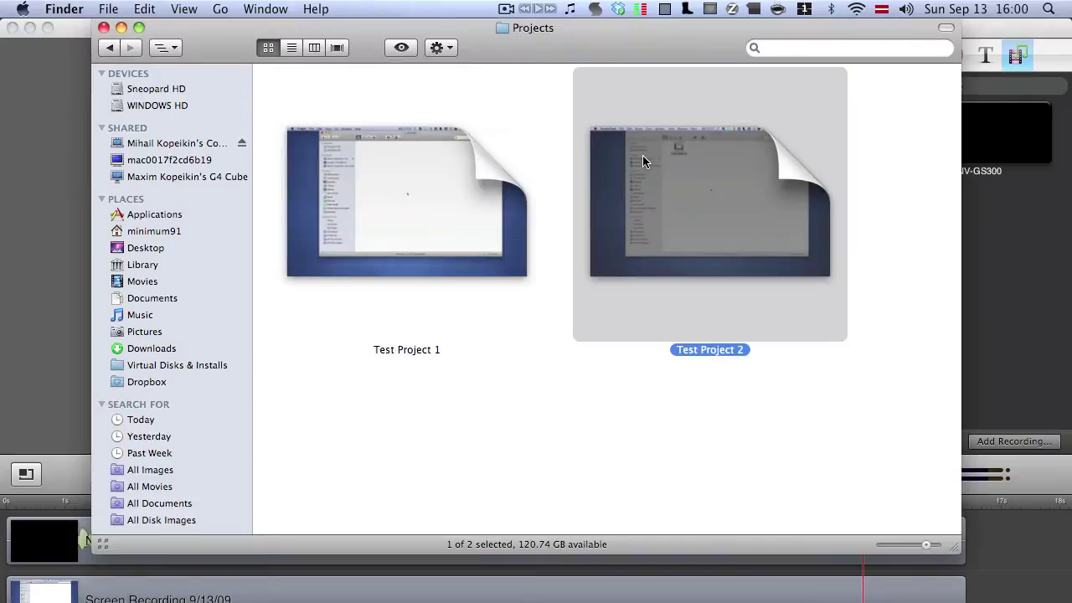
right_click(683, 216)
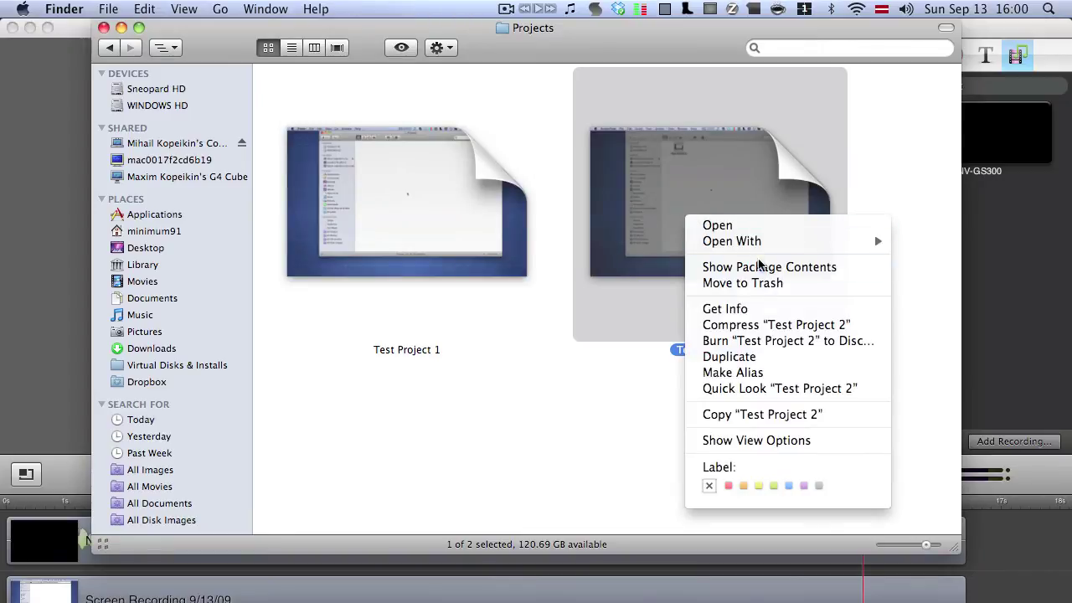
left_click(759, 266)
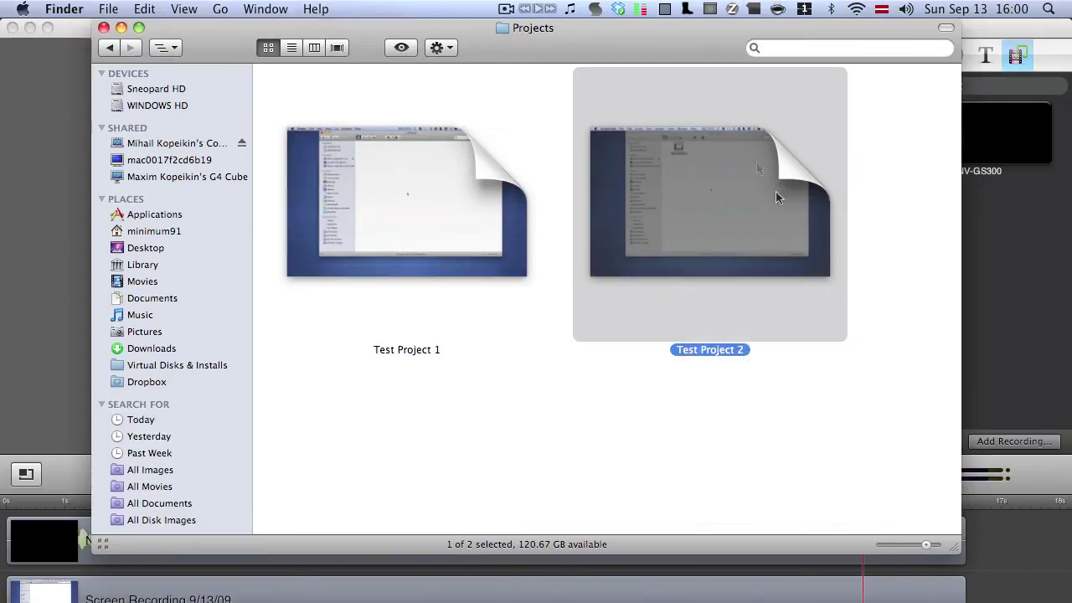
right_click(724, 190)
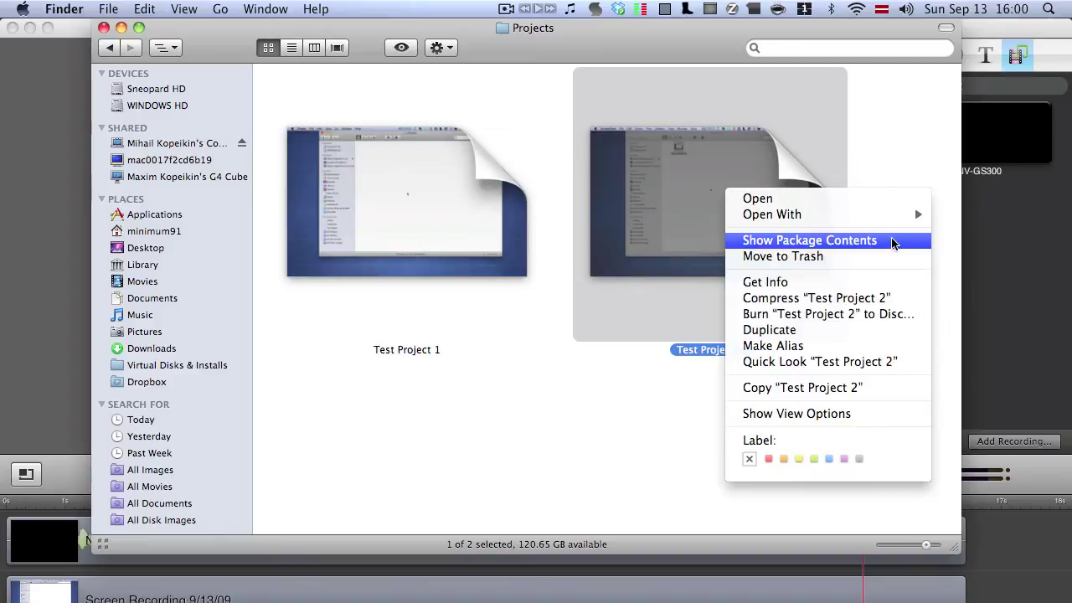
left_click(889, 239)
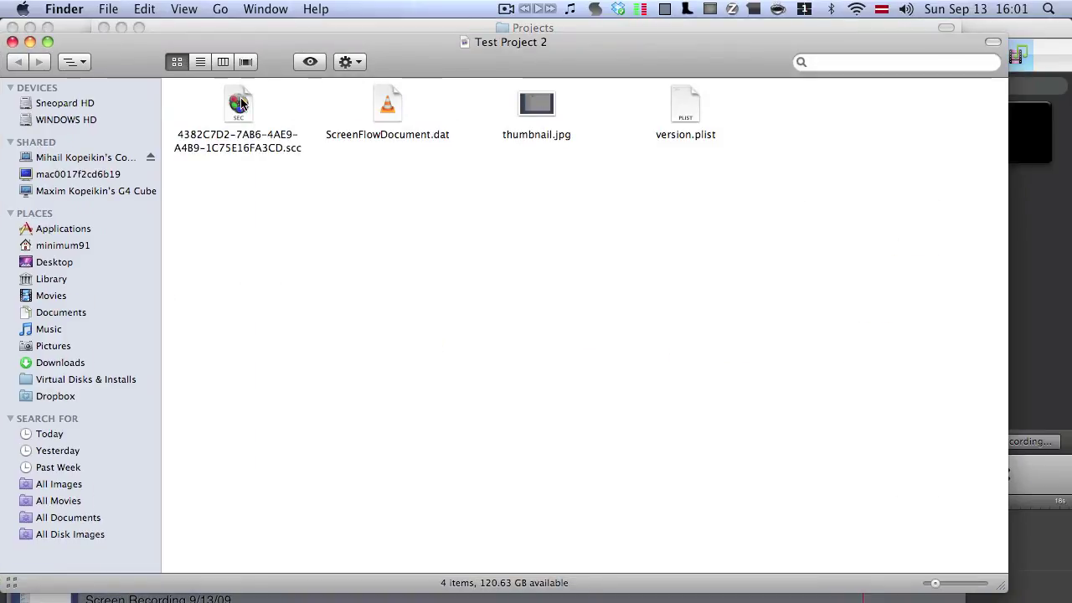
Switch the package to list view with a wider Name column and select the .scc file.
left_click(200, 61)
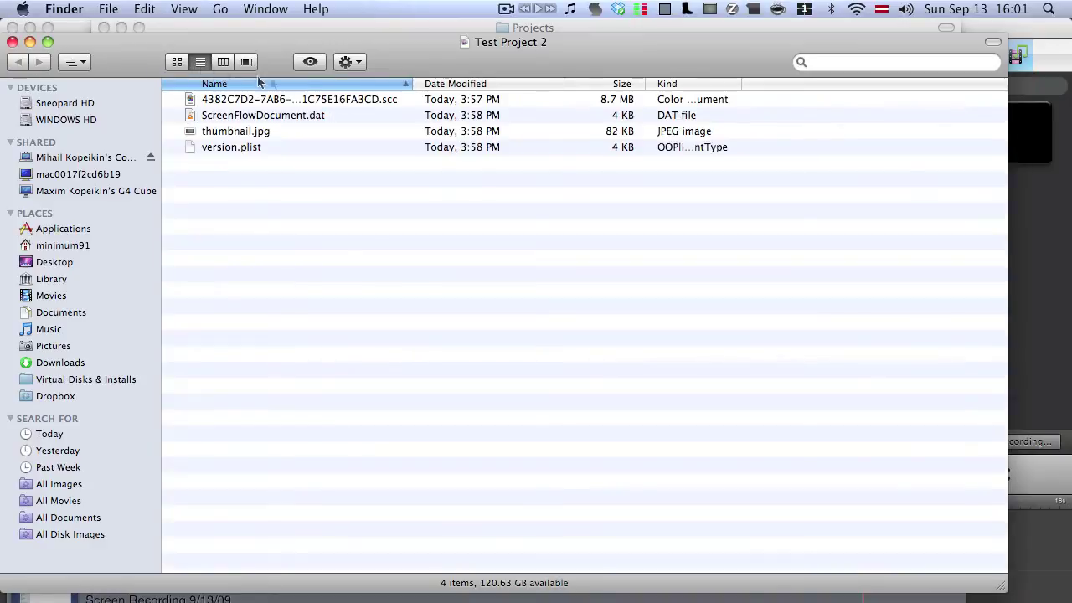
left_click_drag(412, 83, 503, 84)
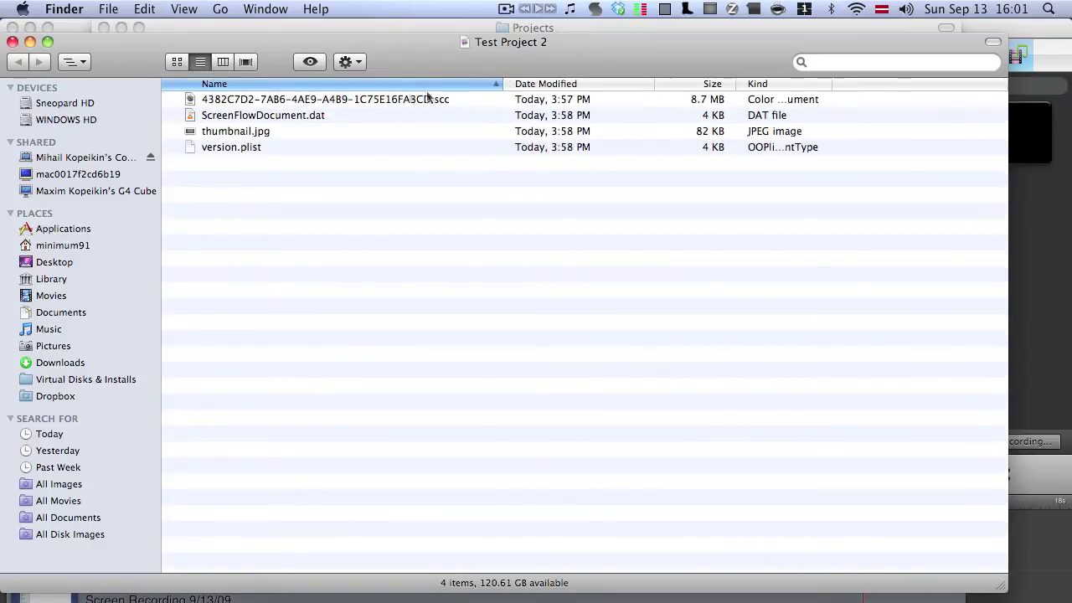
left_click(191, 102)
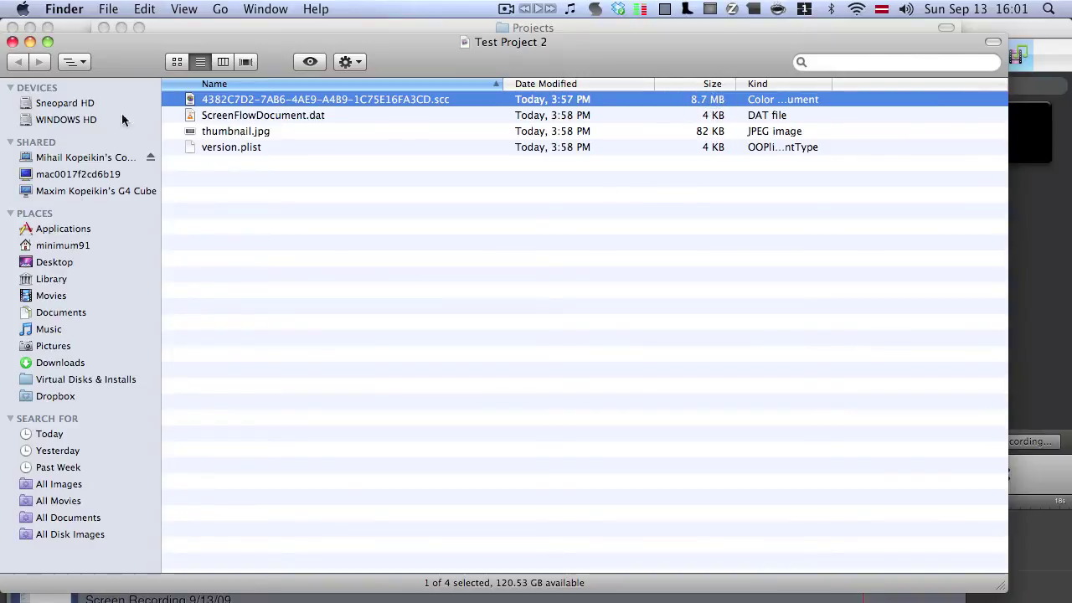
Point out ScreenFlowDocument.dat and version.plist, return to the .scc file, then bring back Test Project 1.
left_click(208, 116)
left_click(209, 146)
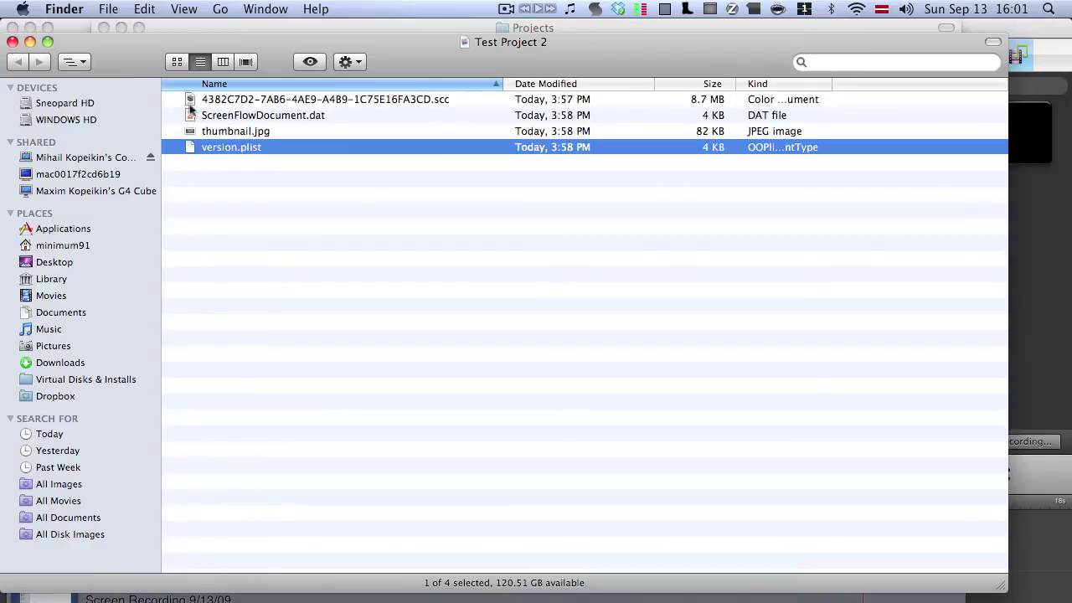
left_click(189, 100)
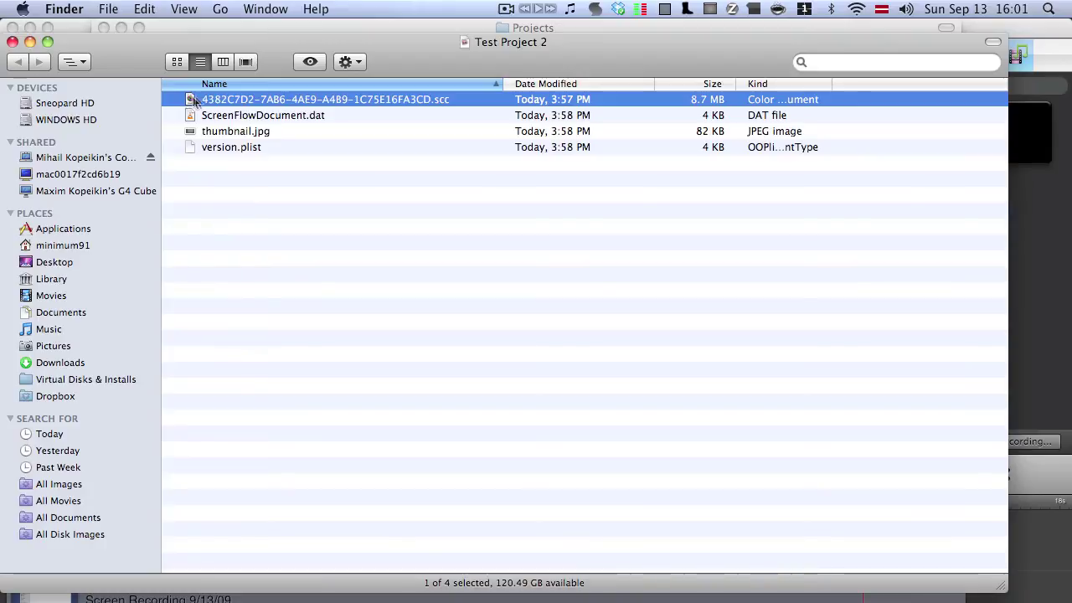
left_click(1044, 188)
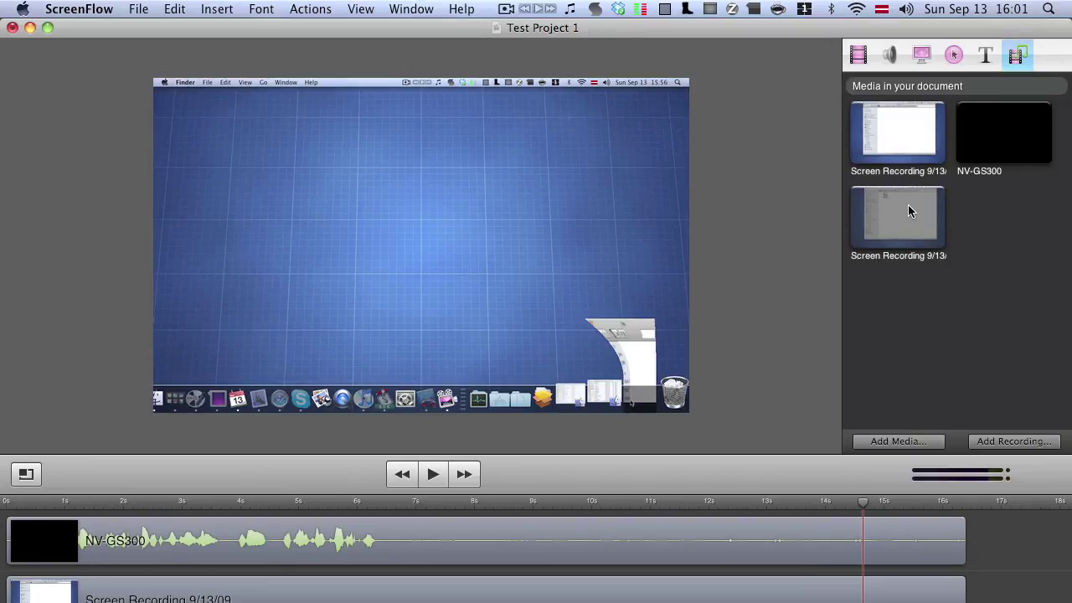
Add the second Screen Recording as its own track, shrunk and placed on the canvas's right.
left_click_drag(893, 234, 27, 530)
left_click(40, 500)
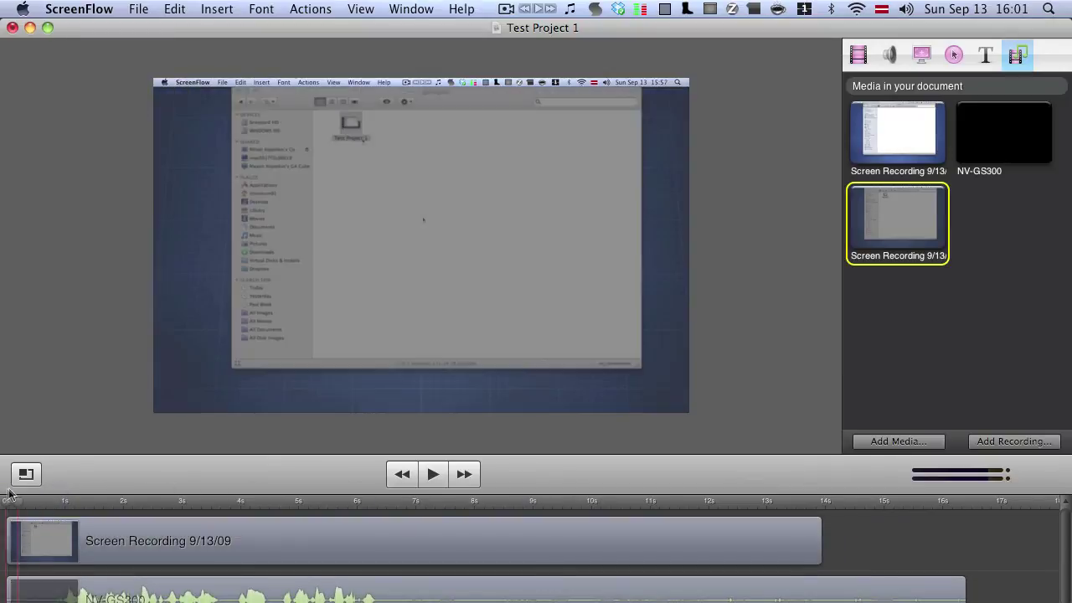
left_click(106, 543)
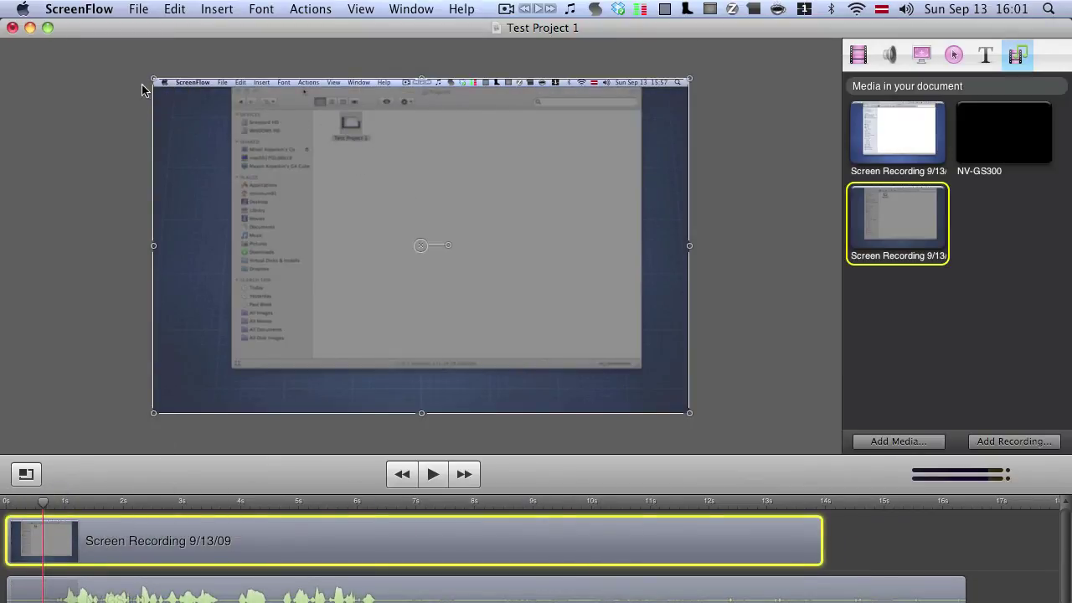
left_click_drag(154, 81, 455, 266)
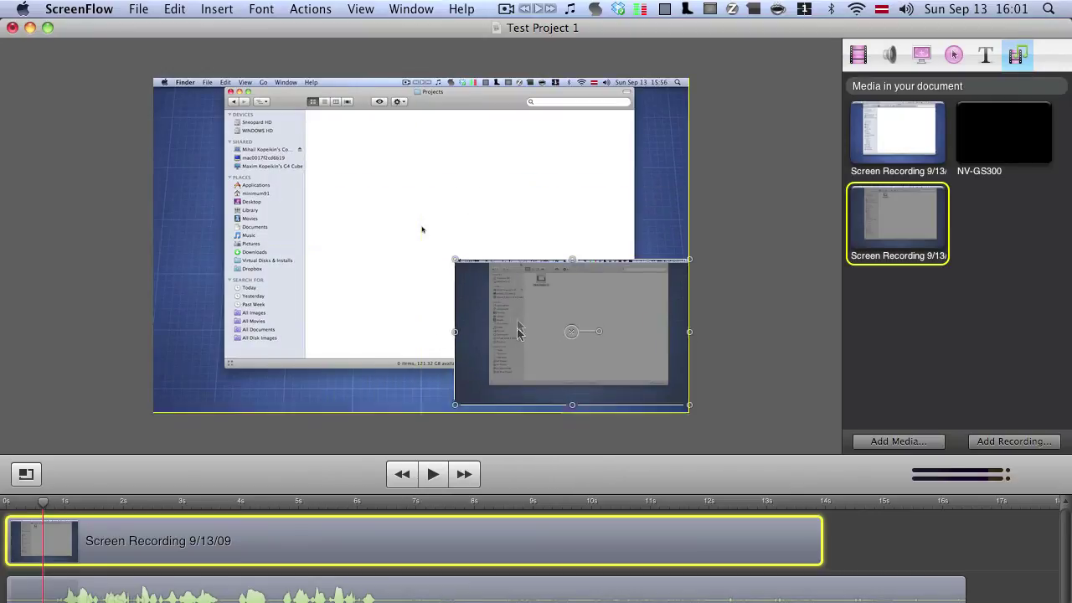
left_click_drag(523, 352, 516, 249)
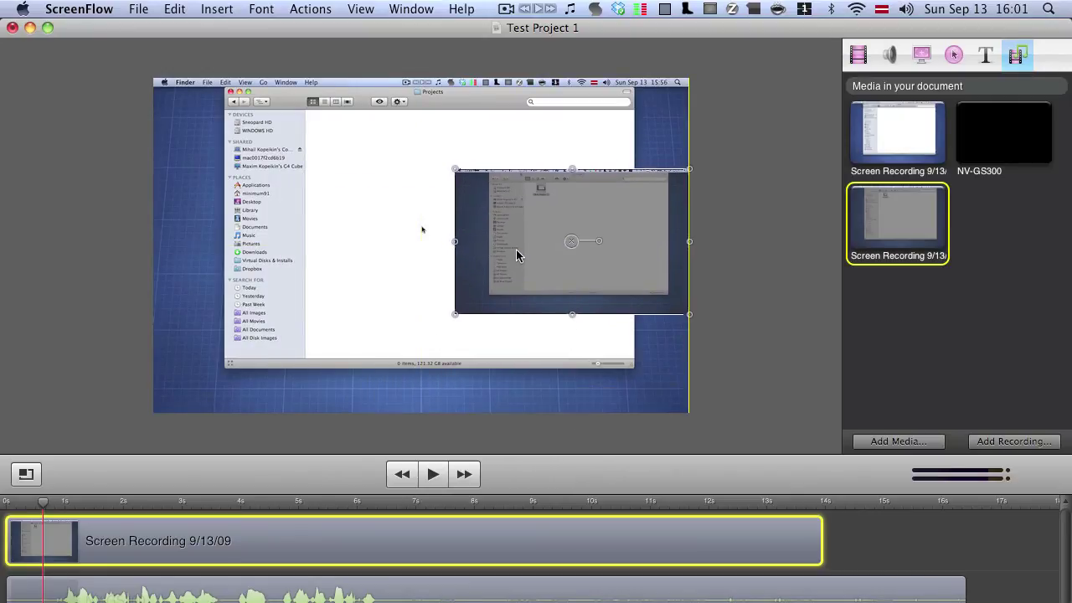
Shrink the first recording and place it beside the second on the black canvas.
left_click(387, 253)
left_click_drag(690, 412, 431, 252)
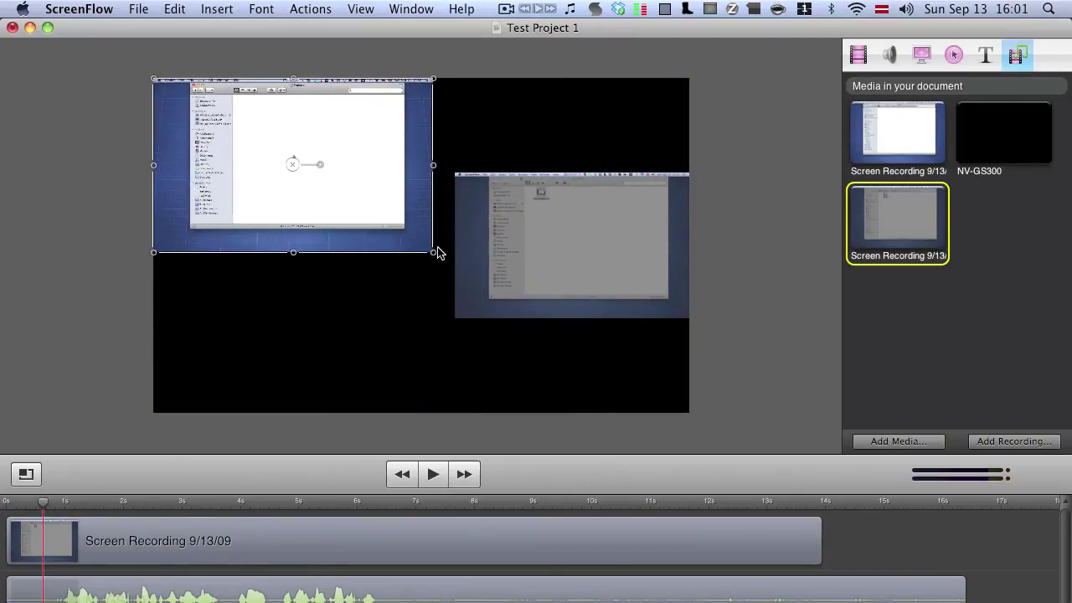
mouse_move(379, 222)
left_mouse_down()
mouse_move(374, 306)
mouse_move(389, 301)
left_mouse_up()
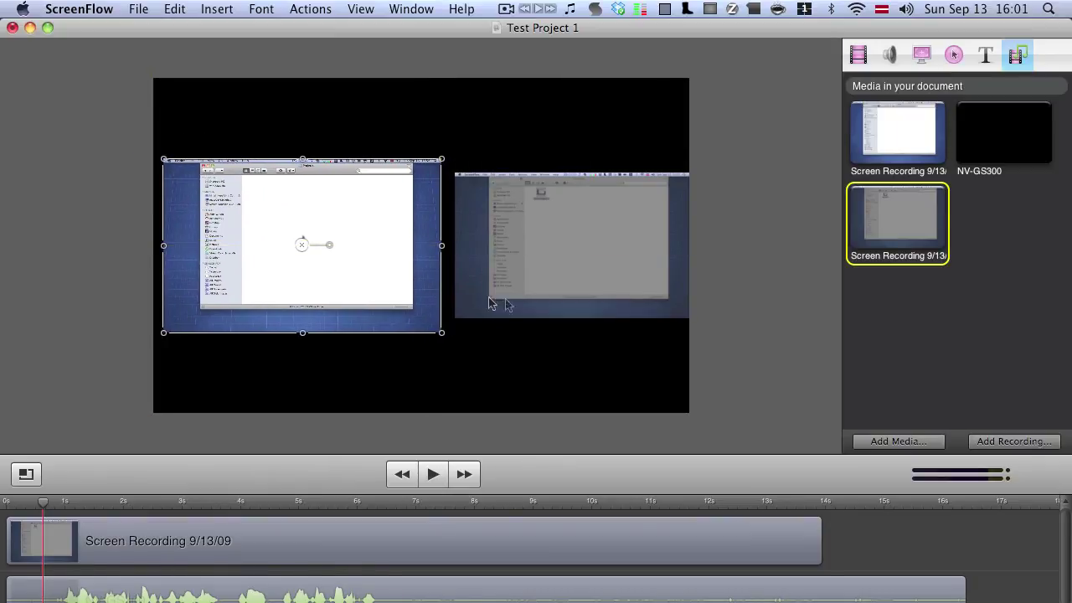
left_click(544, 308)
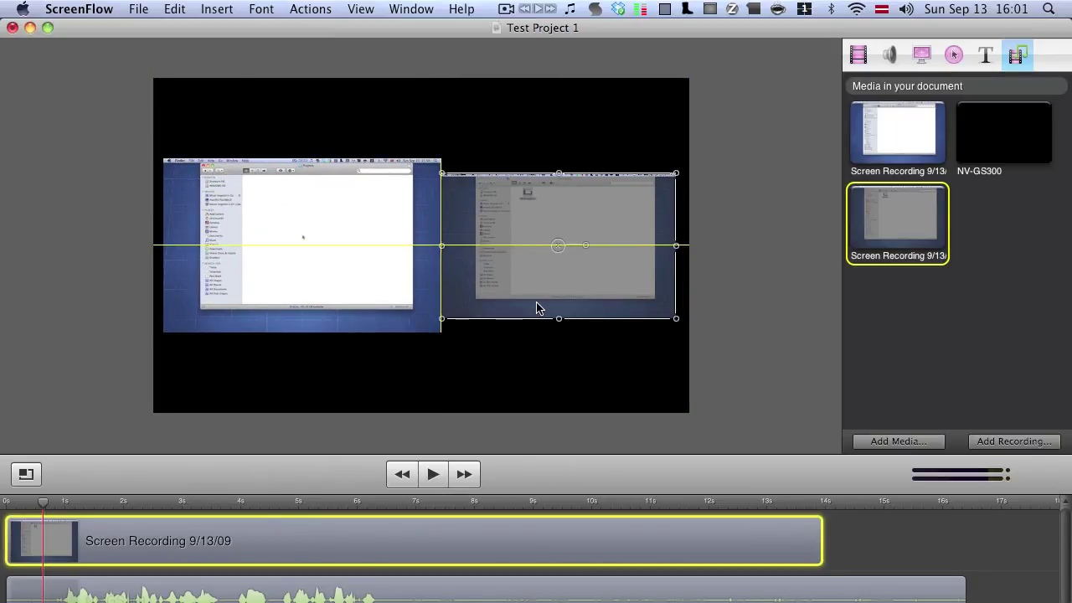
left_click_drag(540, 308, 538, 308)
left_click(788, 318)
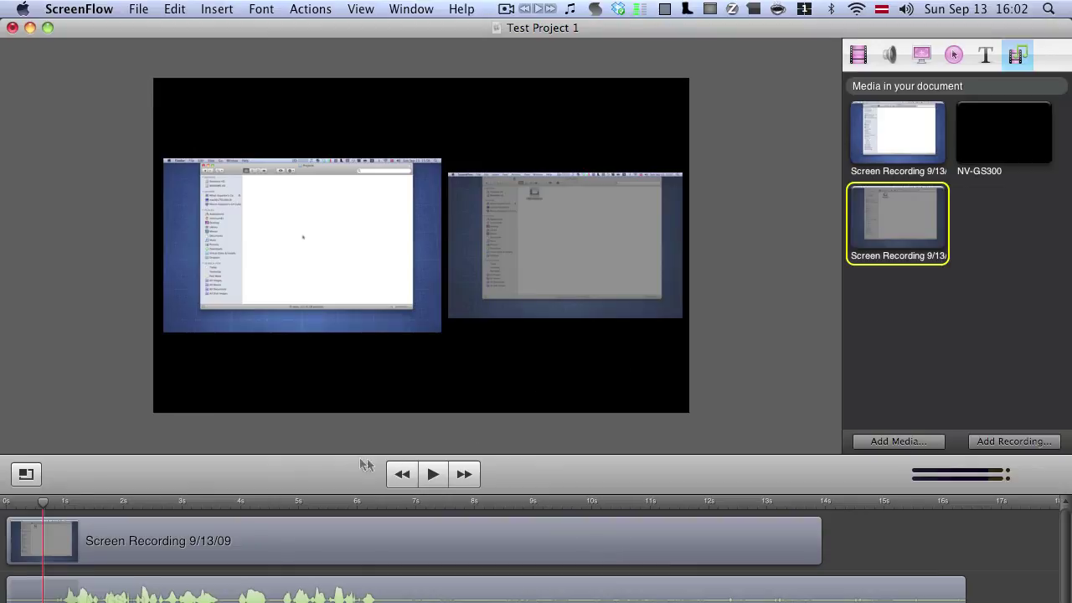
Scrub Test Project 1's playhead to about 12 s to see both recordings playing side by side.
left_click_drag(71, 511, 739, 503)
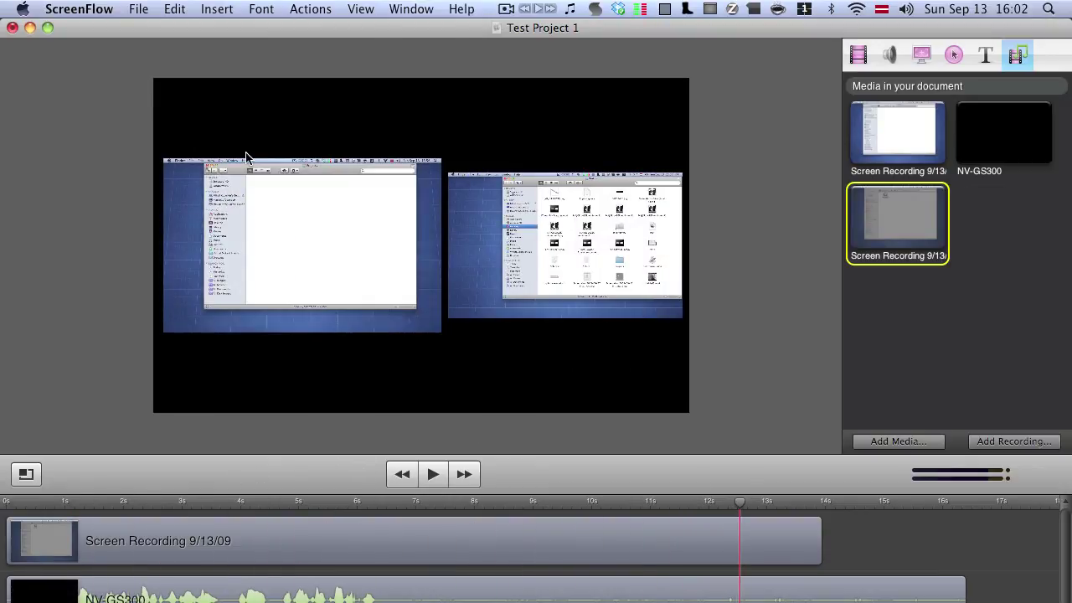